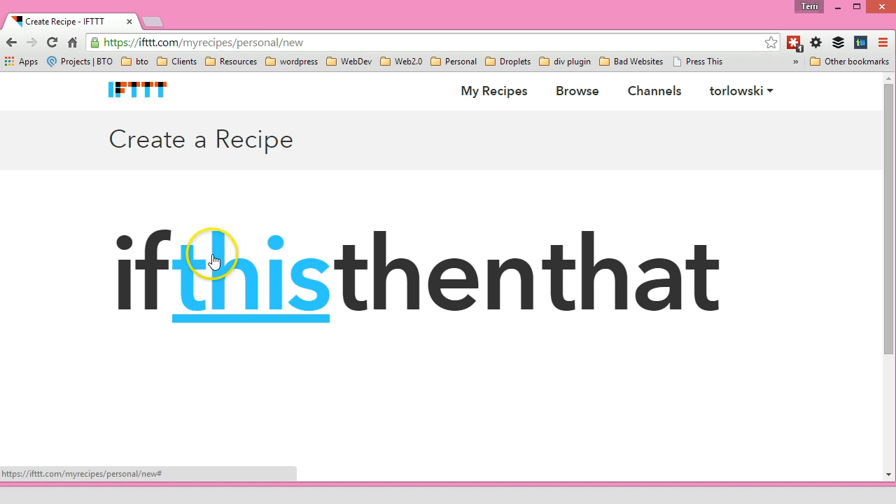
Begin choosing the recipe's trigger and browse through the available trigger channels.
click(217, 297)
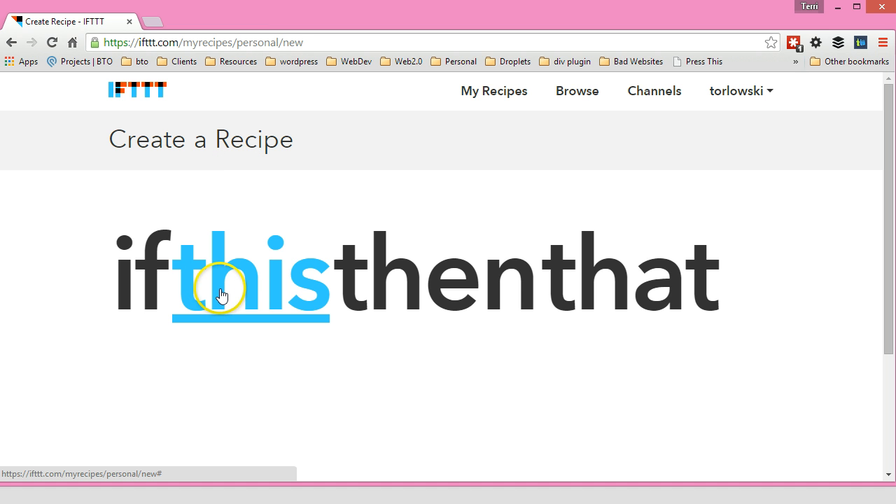
click(226, 284)
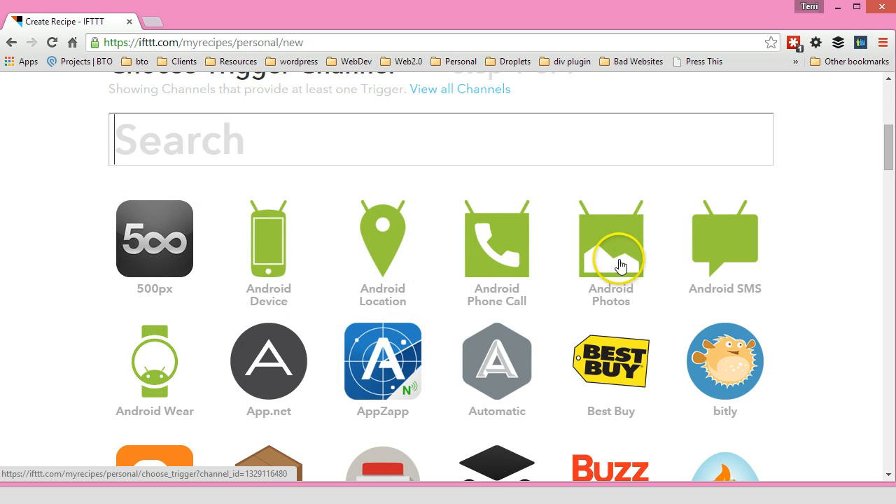
scroll(724, 290, down, 1)
scroll(783, 290, down, 2)
scroll(785, 290, down, 3)
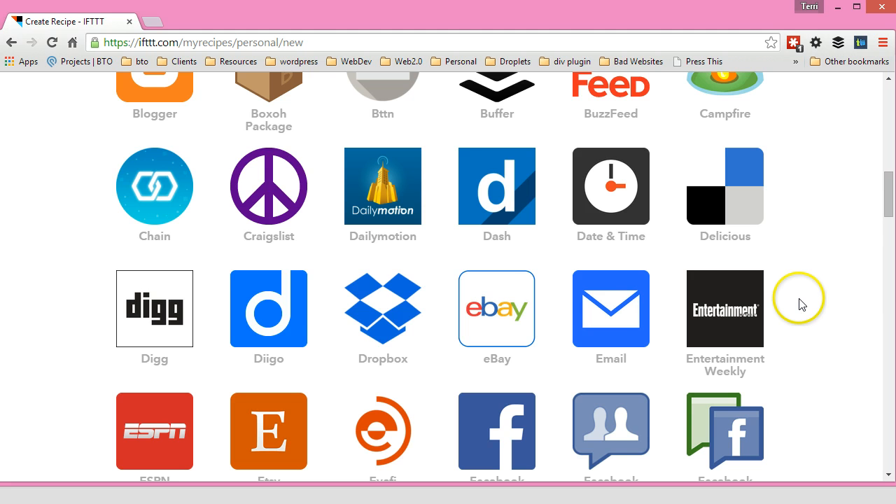
scroll(800, 304, down, 9)
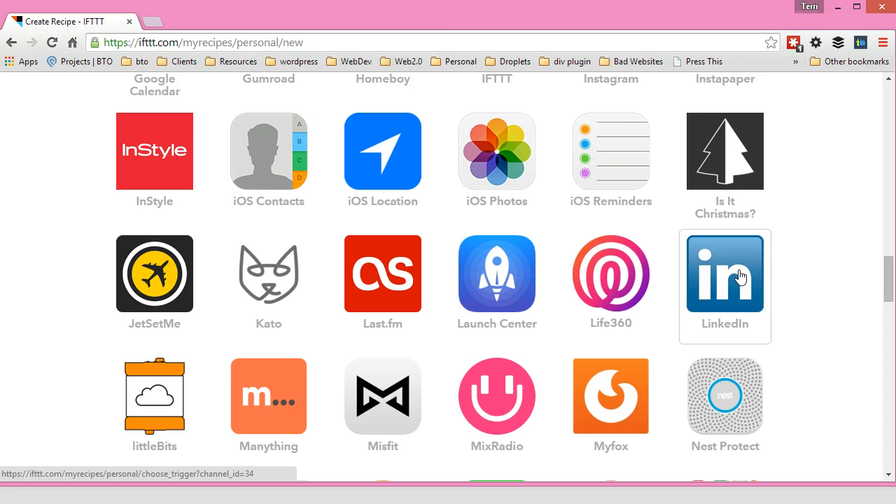
scroll(740, 276, down, 1)
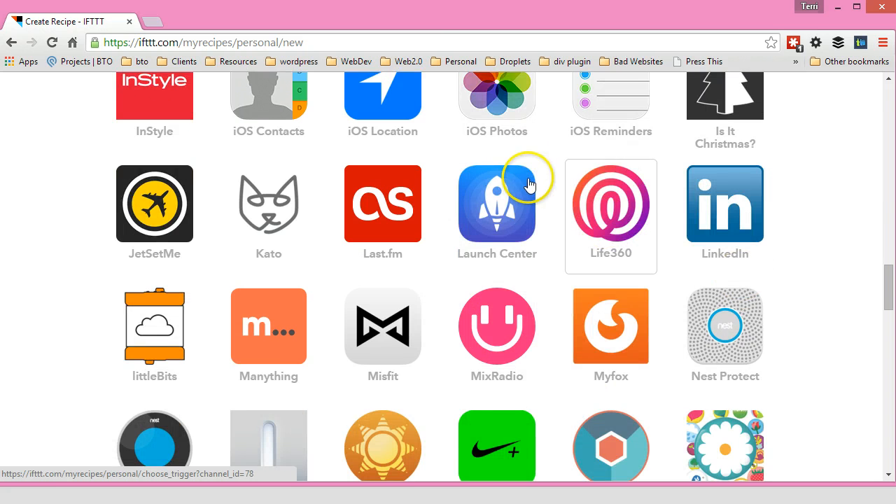
scroll(530, 184, up, 1)
scroll(505, 175, up, 2)
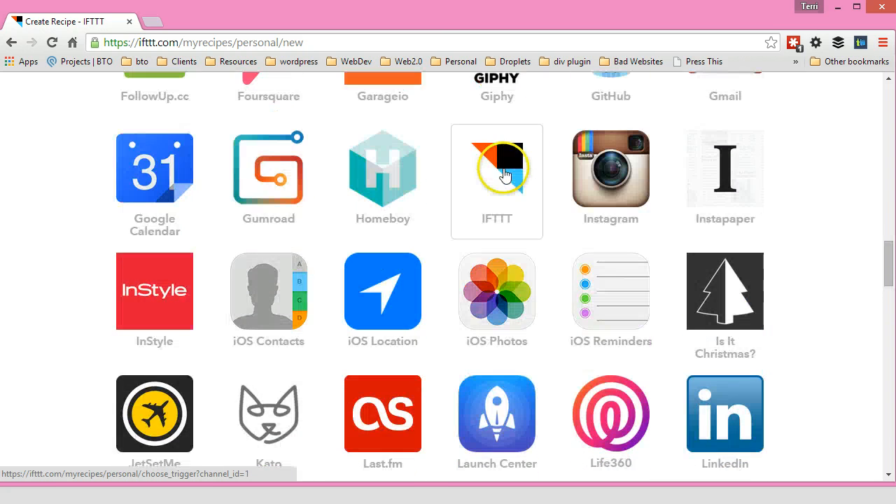
scroll(505, 175, down, 7)
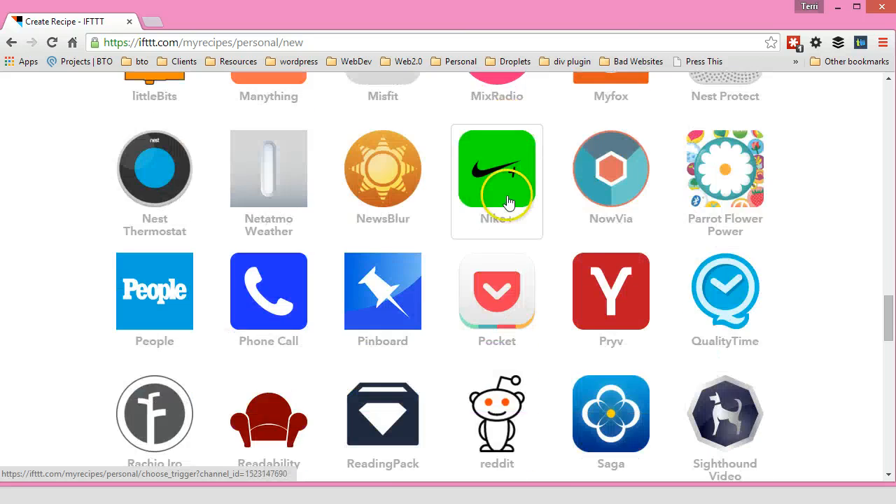
scroll(508, 202, down, 6)
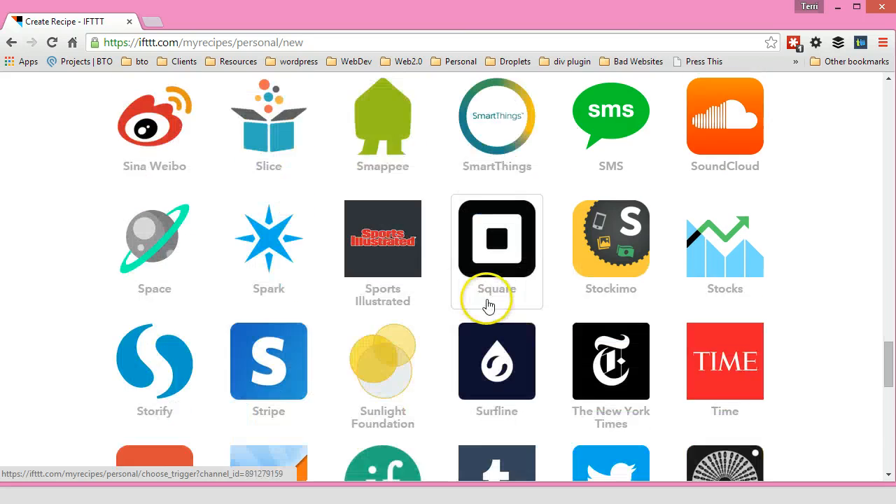
scroll(490, 307, down, 6)
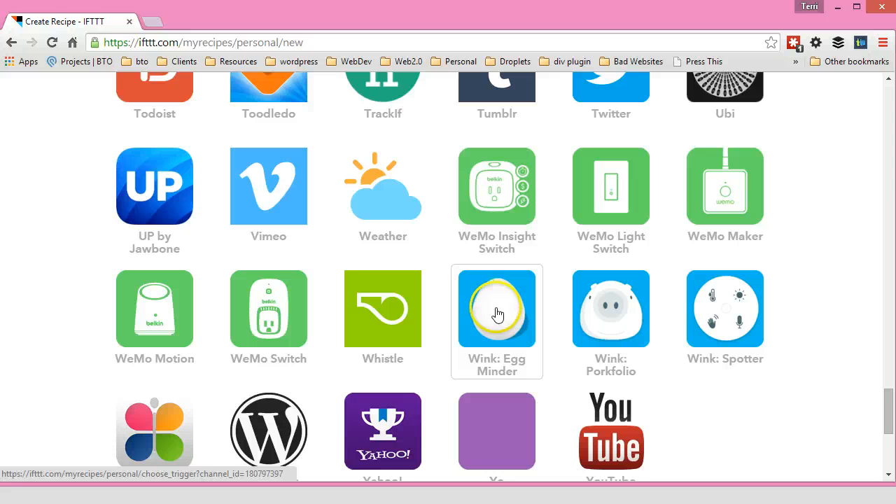
Search the trigger channels for gmail and select the Gmail channel.
text(gmai)
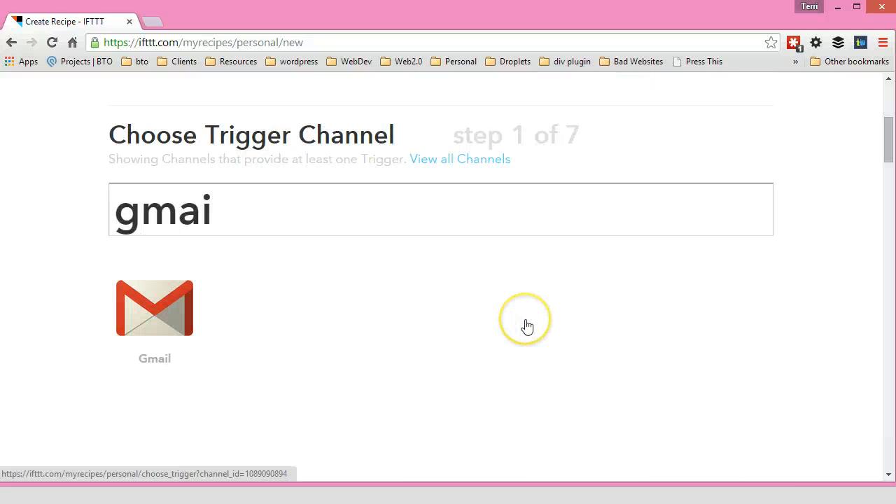
text(l)
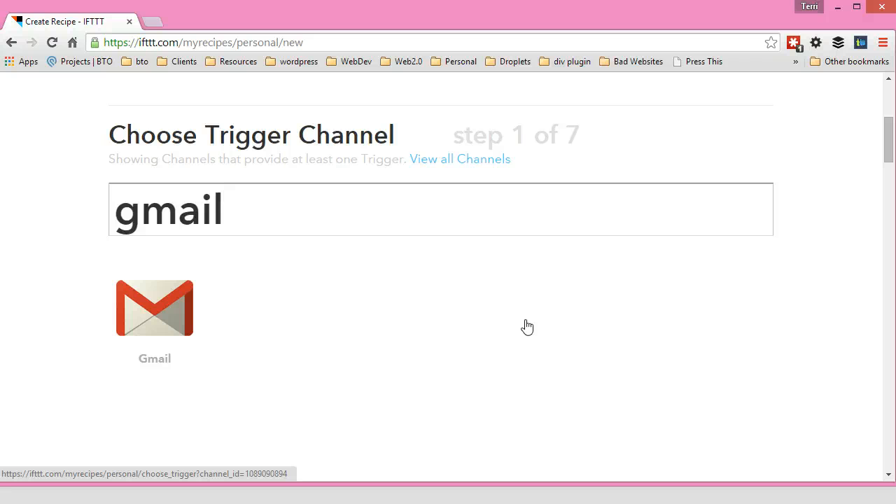
click(296, 312)
click(216, 430)
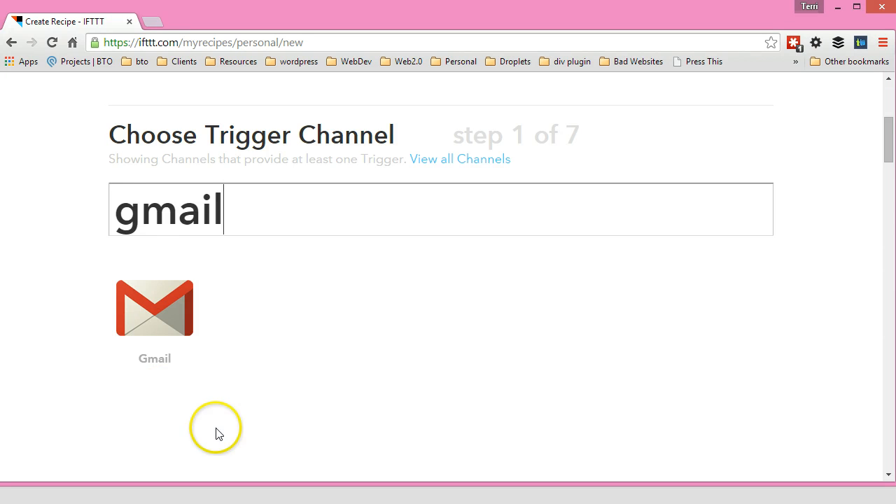
click(149, 249)
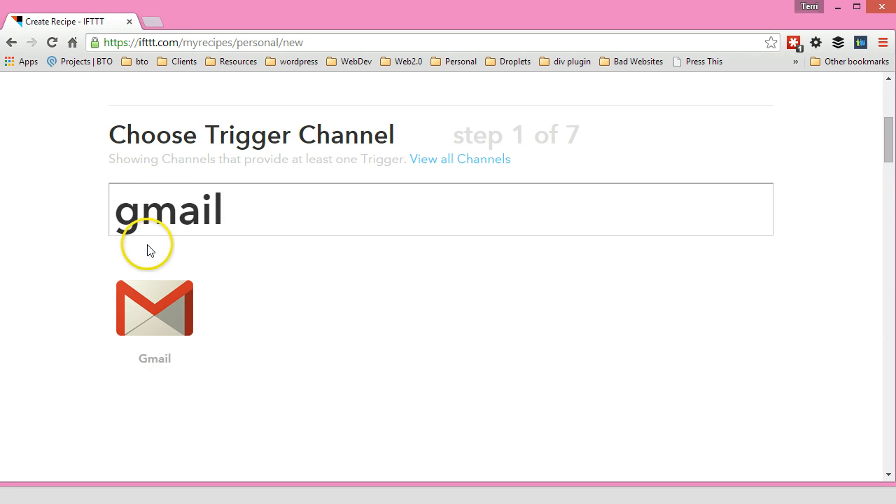
click(154, 319)
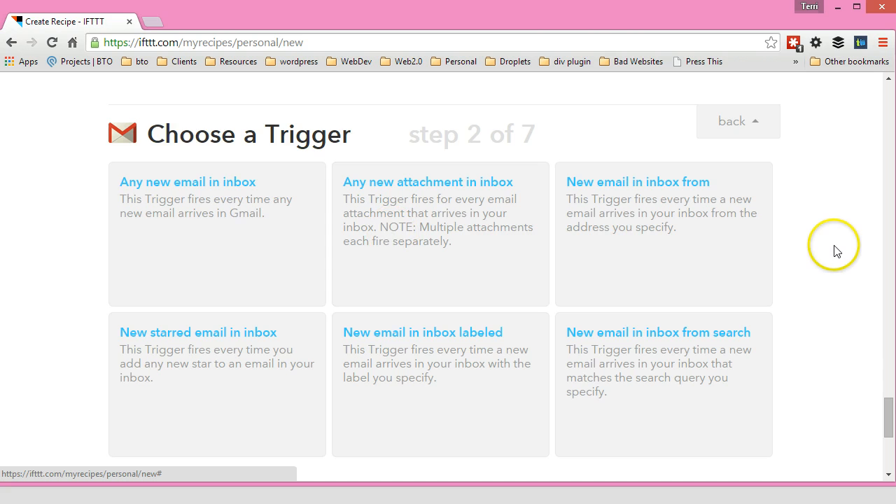
Choose the New email in inbox labeled trigger.
scroll(835, 245, up, 2)
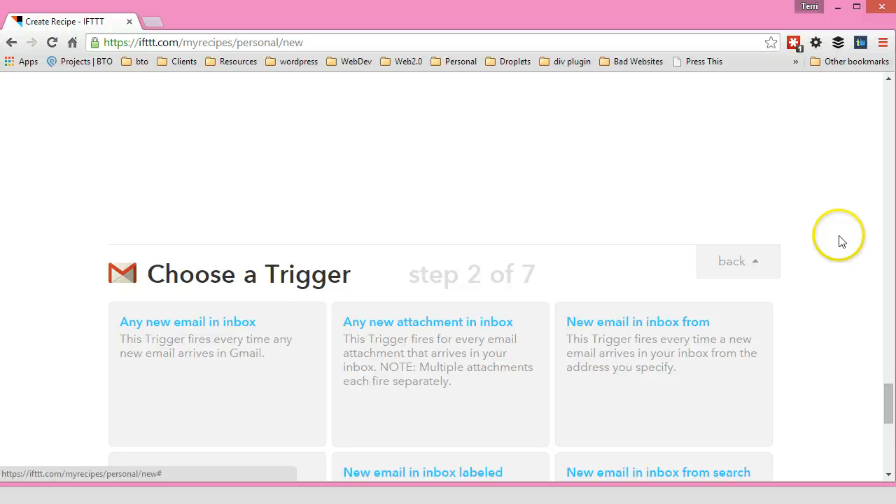
scroll(839, 240, down, 2)
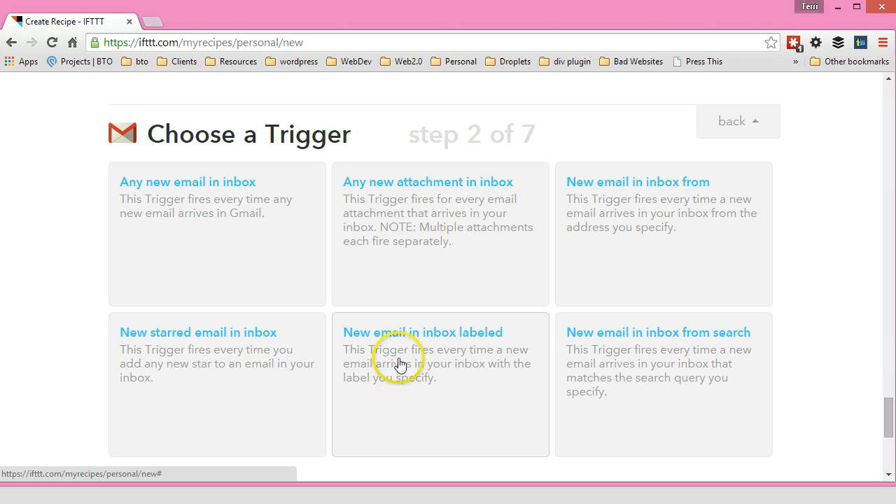
click(446, 407)
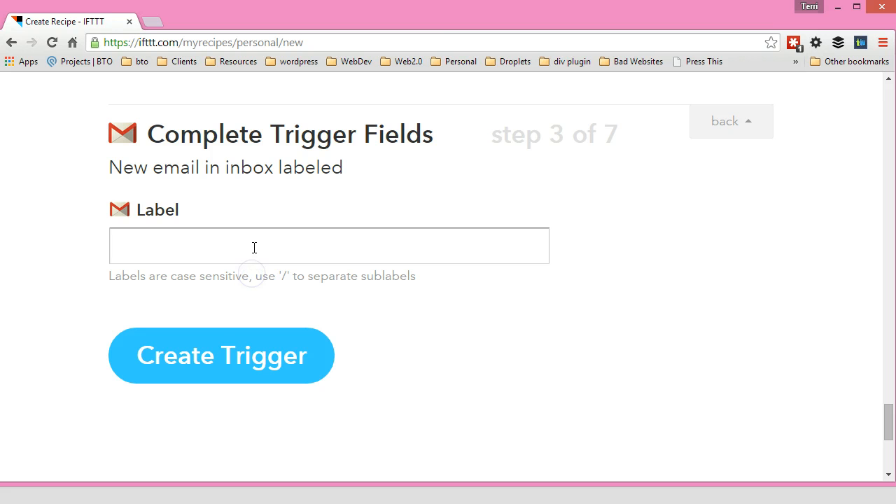
click(254, 247)
Set the trigger label to Receipts and create the trigger.
text(Receipts)
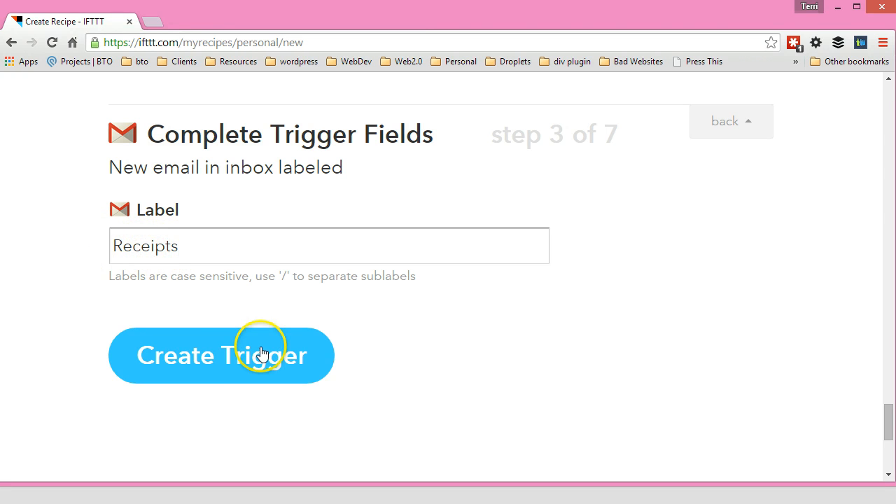
click(238, 370)
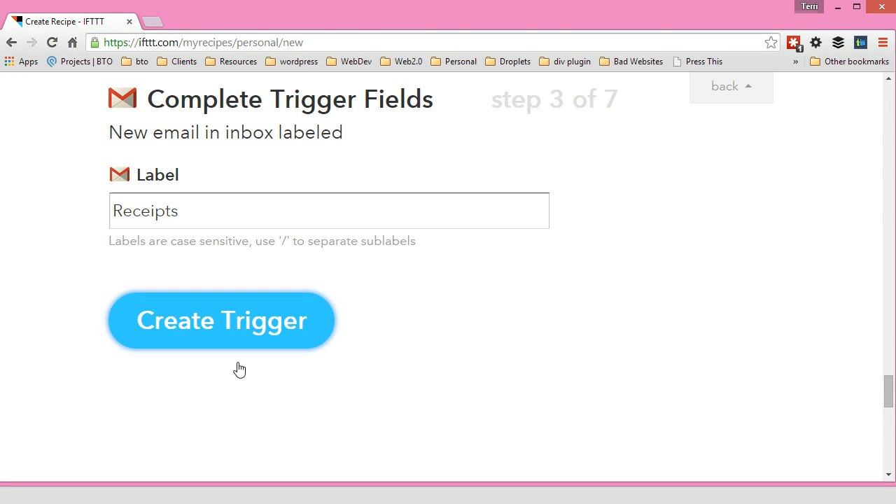
click(243, 362)
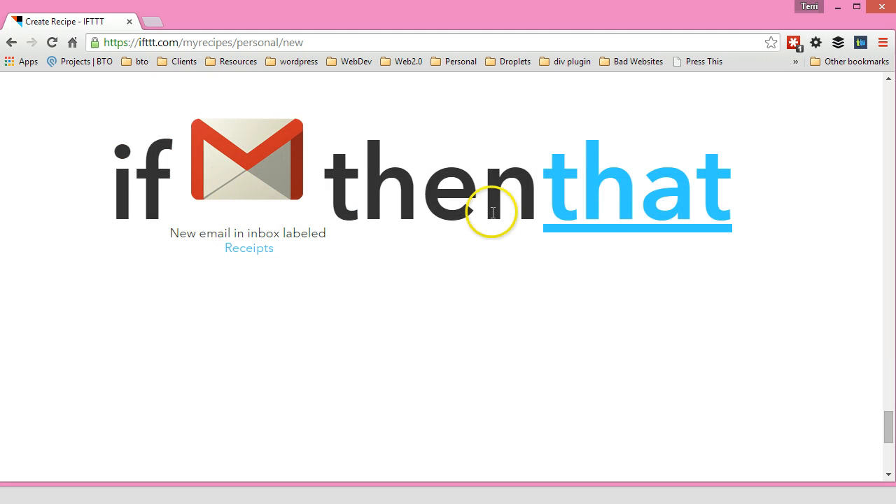
Choose Gmail as the action channel and select its Send an email action.
click(622, 207)
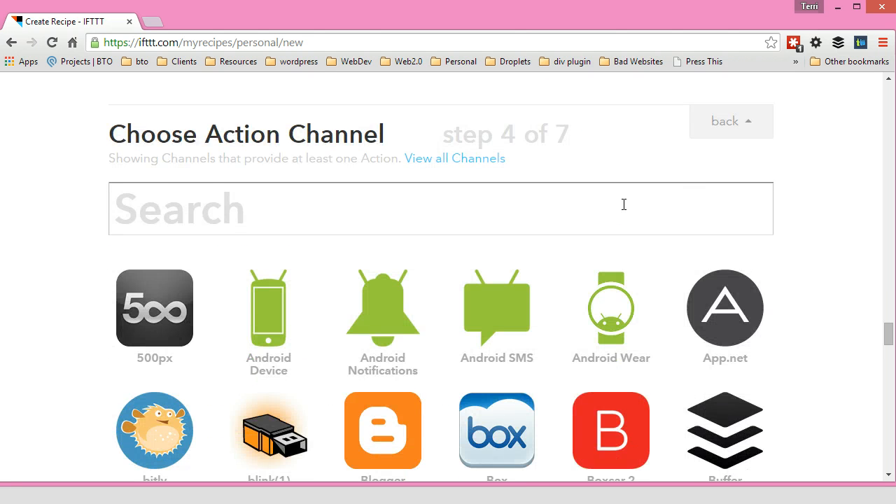
text(gme)
key(BackSpace)
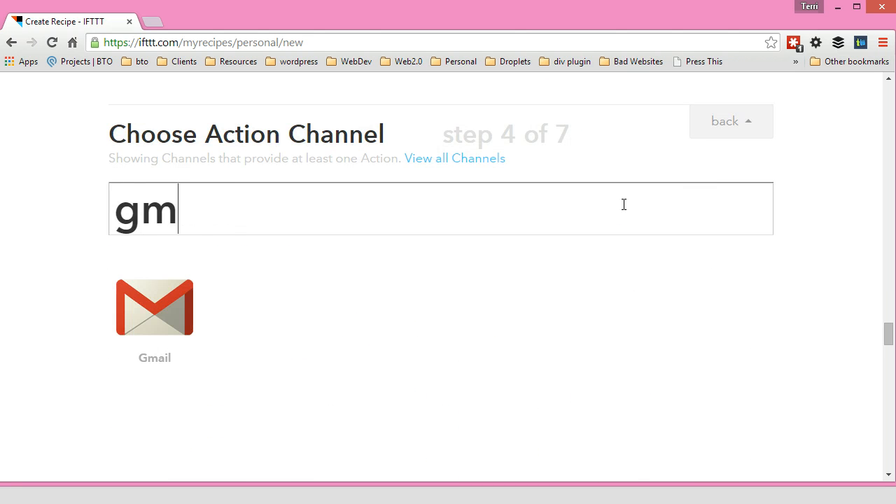
click(150, 325)
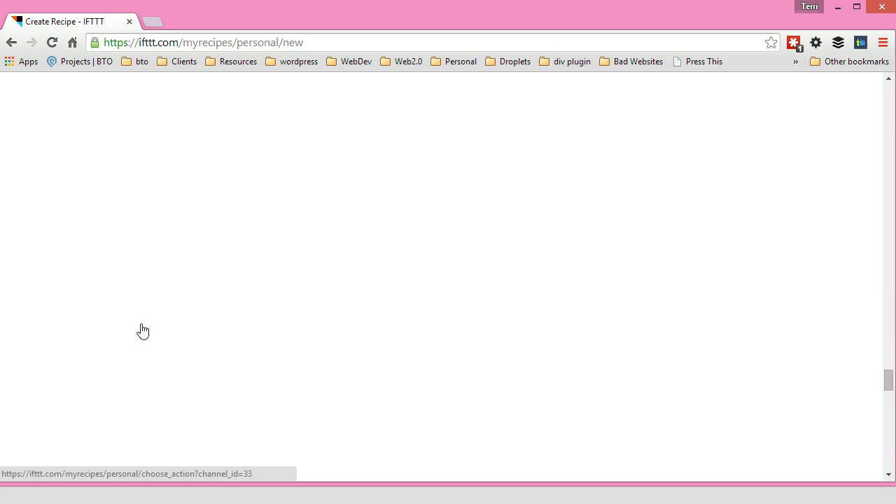
click(156, 191)
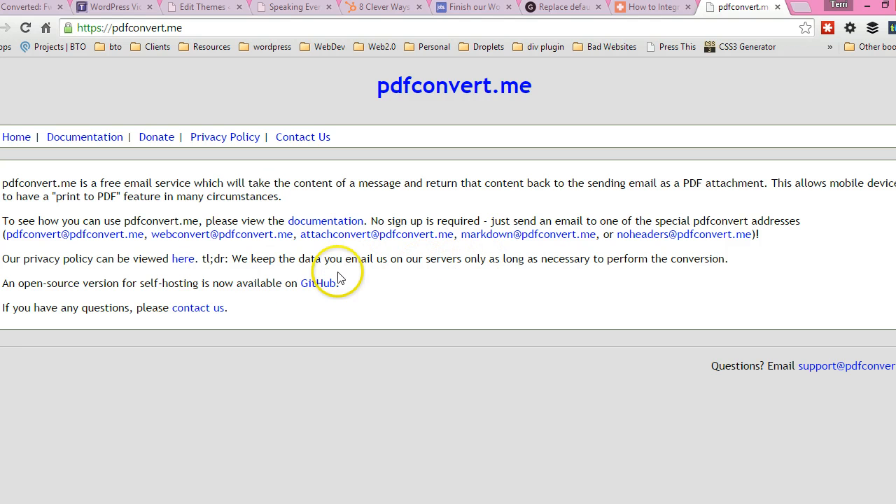
Copy the pdfconvert conversion email address from the pdfconvert.me page.
right_click(98, 234)
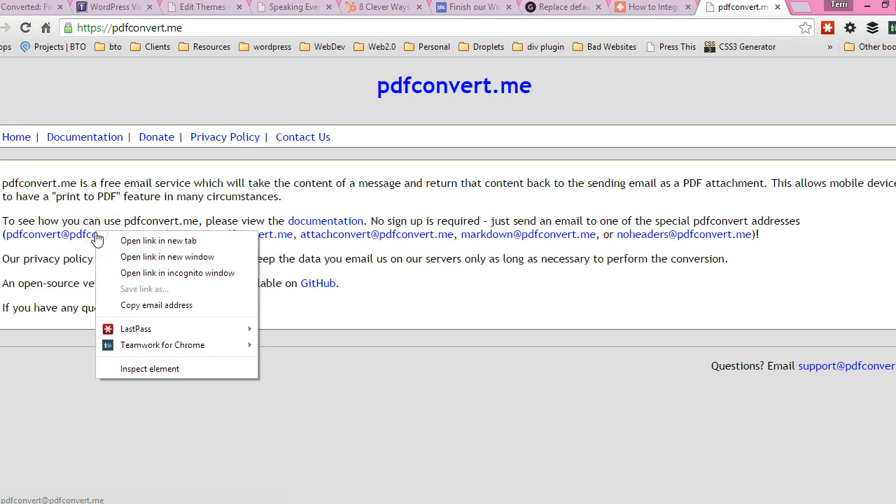
click(130, 306)
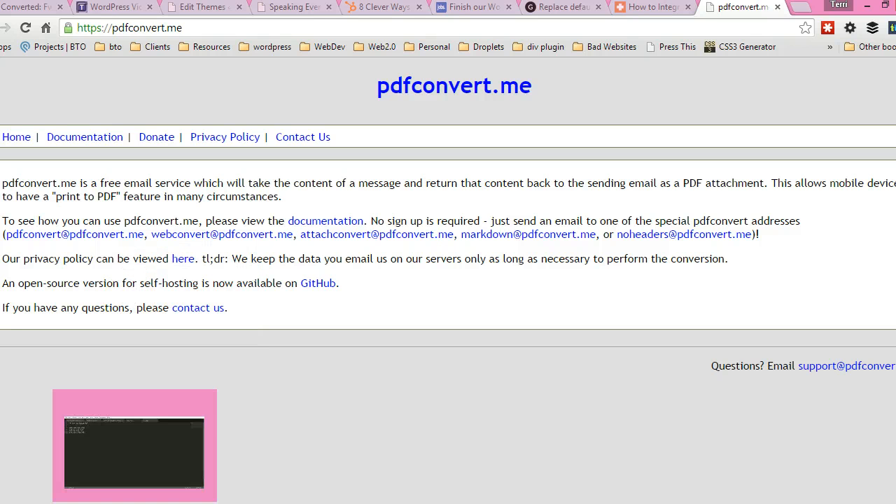
Switch back to the IFTTT recipe and paste the pdfconvert address into the To address field.
click(187, 502)
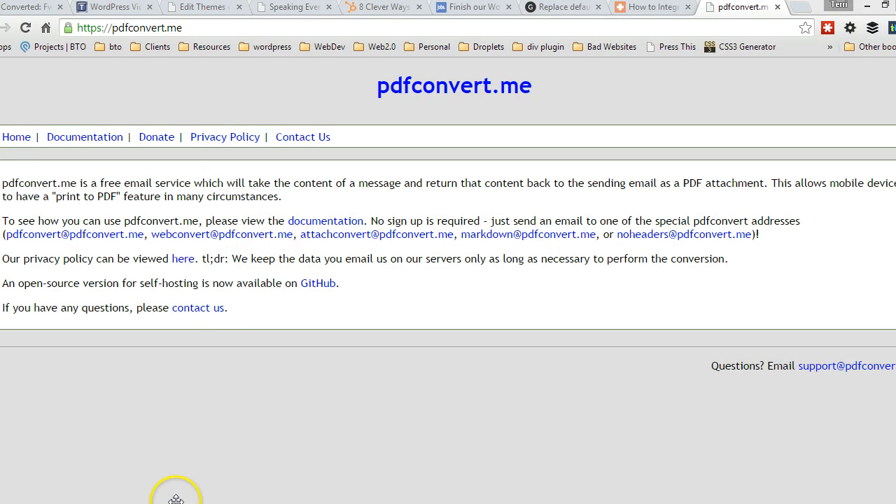
mouse_move(175, 500)
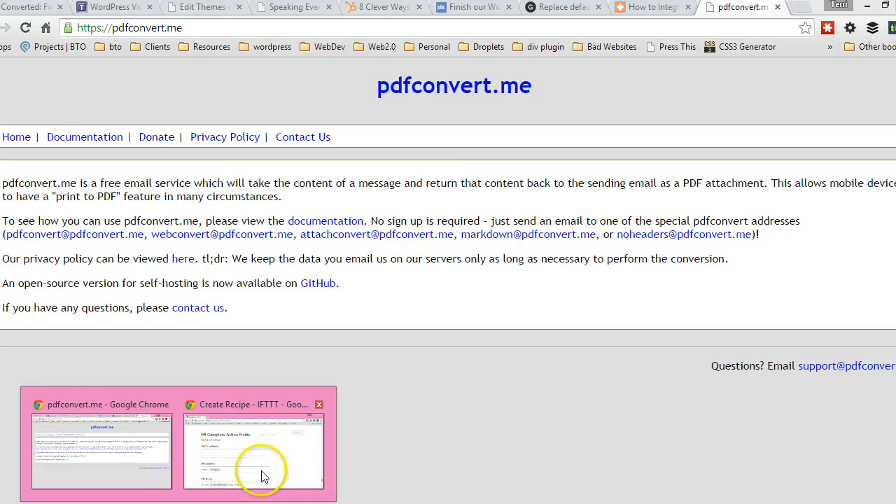
click(260, 470)
click(273, 256)
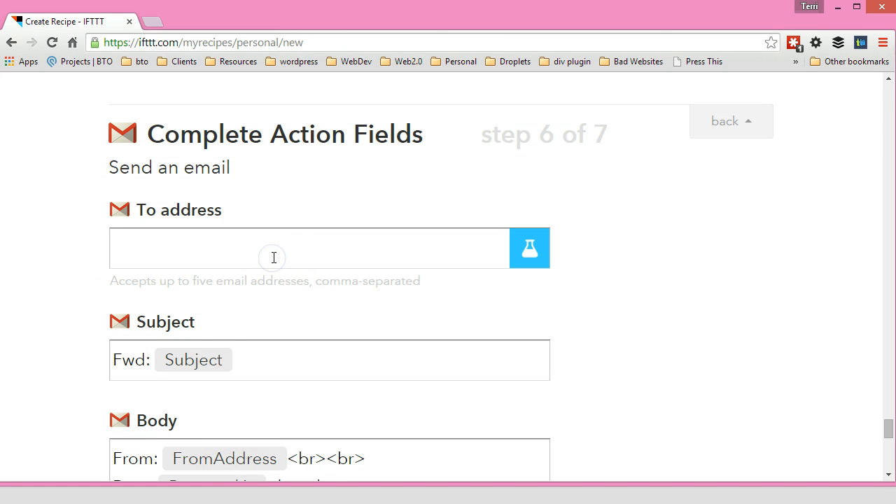
key(ctrl+v)
click(238, 359)
drag(238, 360, 165, 358)
click(226, 367)
click(56, 346)
Delete the From, Date and Label lines from the email body.
scroll(56, 345, down, 2)
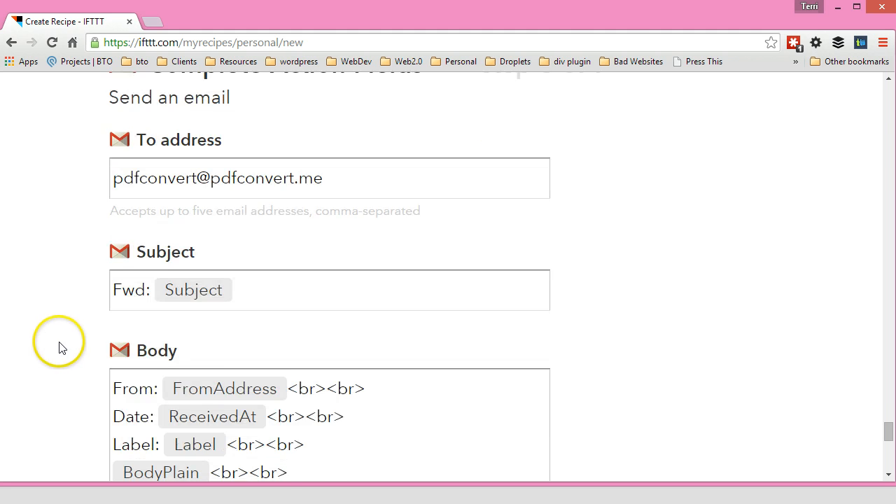
drag(112, 319, 386, 414)
scroll(356, 387, down, 1)
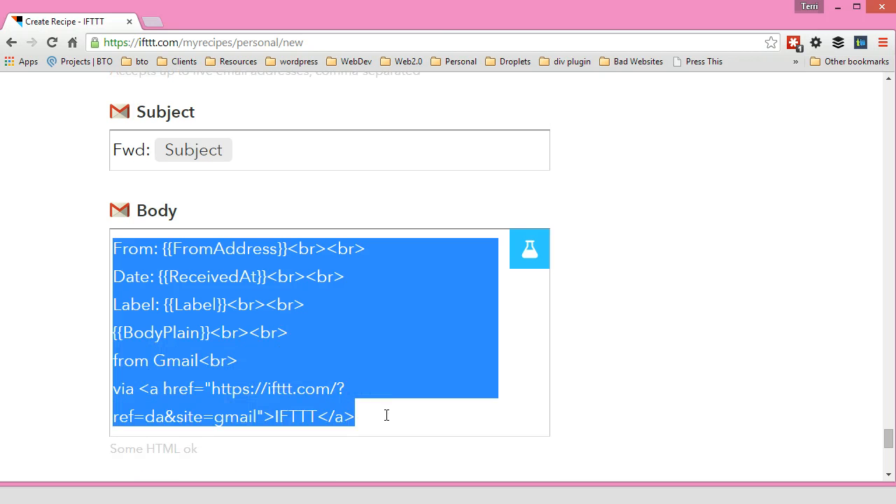
click(352, 369)
drag(326, 305, 39, 219)
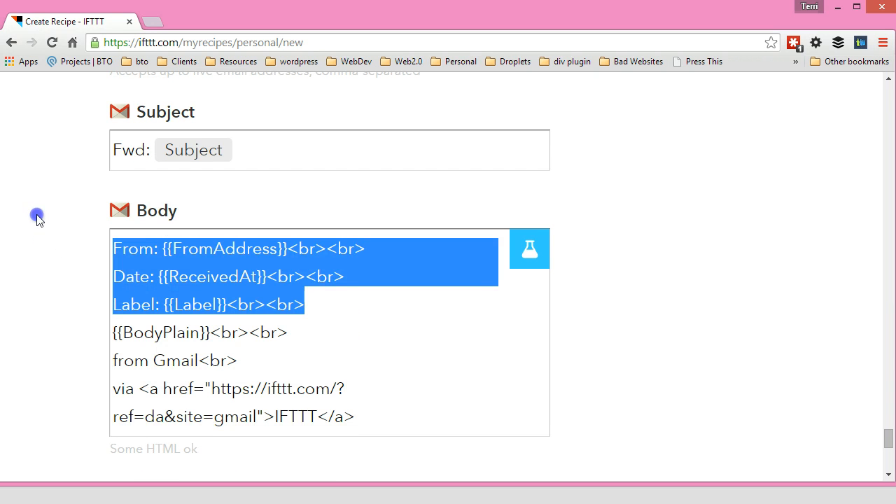
key(Delete)
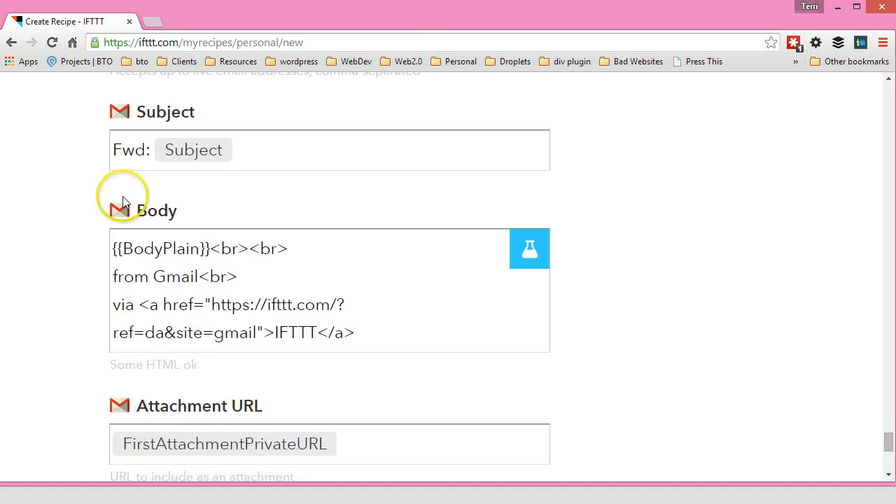
Delete the HTML footer lines after BodyPlain from the email body and create the action.
drag(210, 249, 416, 342)
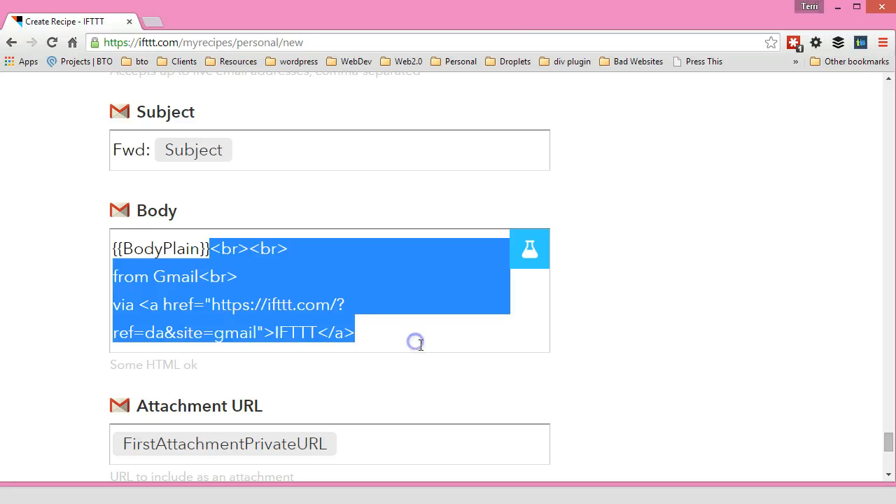
key(Delete)
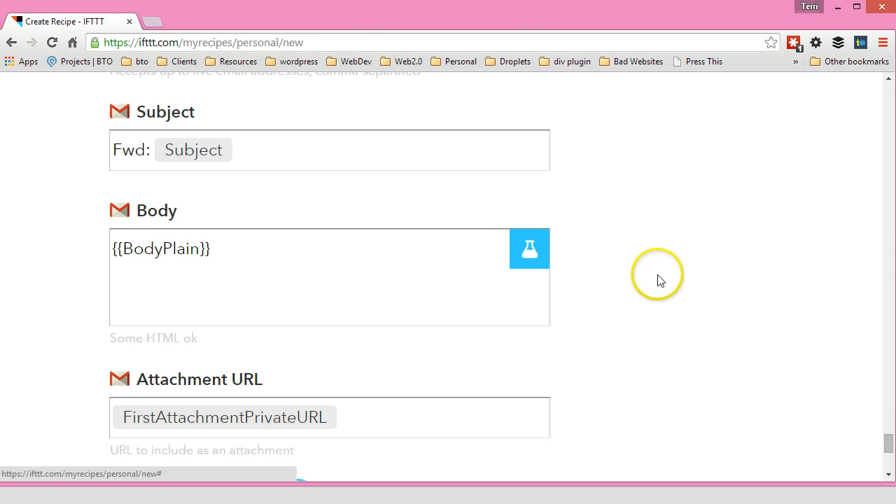
scroll(660, 275, down, 2)
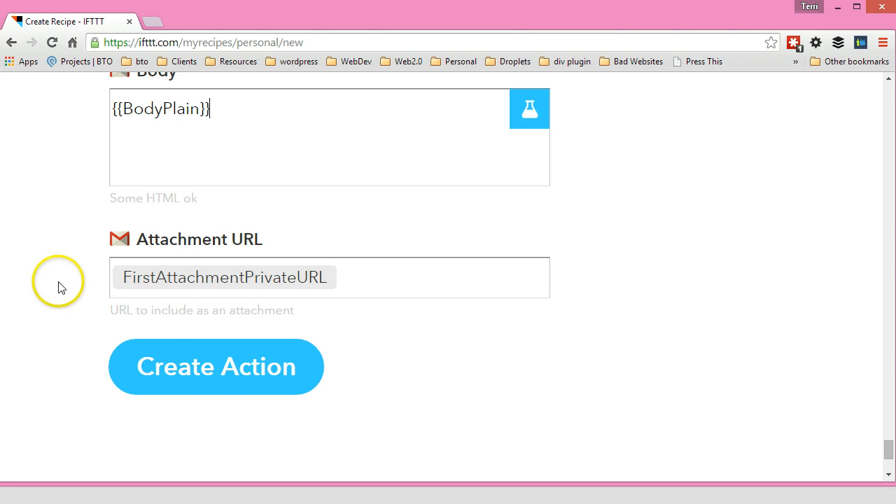
click(215, 378)
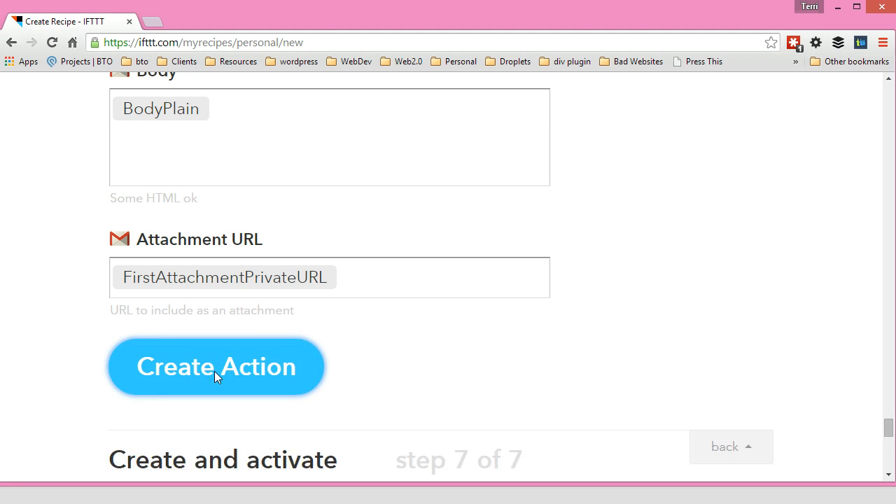
Replace the recipe title with Receipts to PDFConvert.me and create the recipe.
click(68, 328)
scroll(72, 326, down, 1)
click(73, 173)
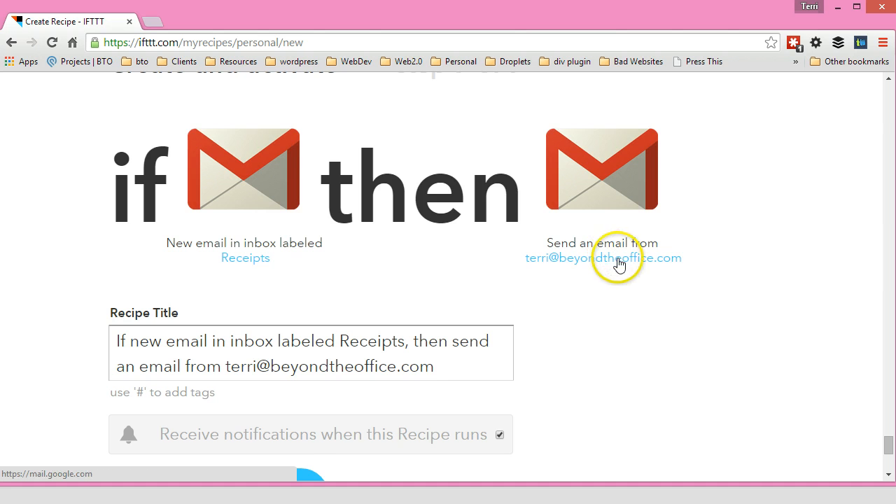
scroll(602, 307, down, 1)
click(494, 296)
scroll(497, 294, down, 1)
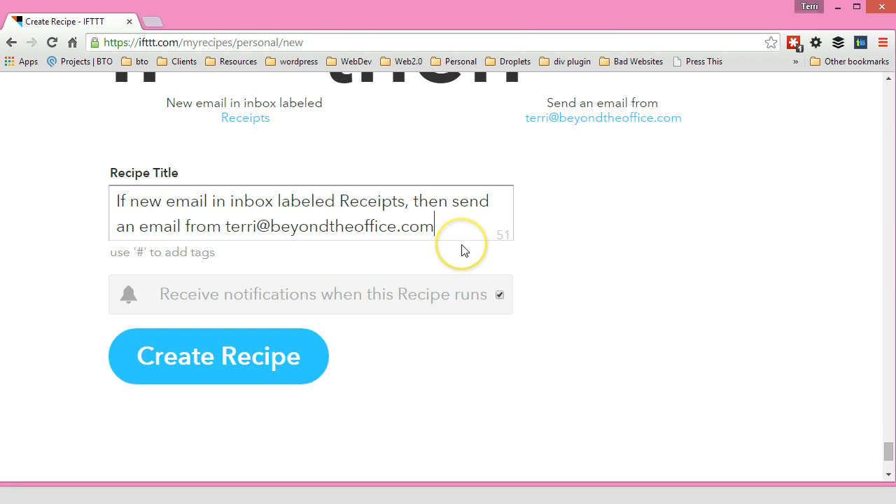
key(ctrl+a)
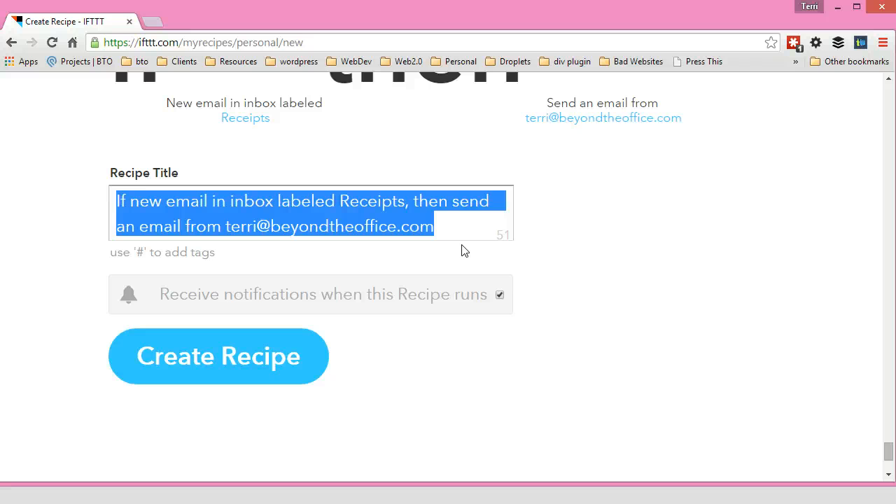
text(Receipts to PDFConvert.me)
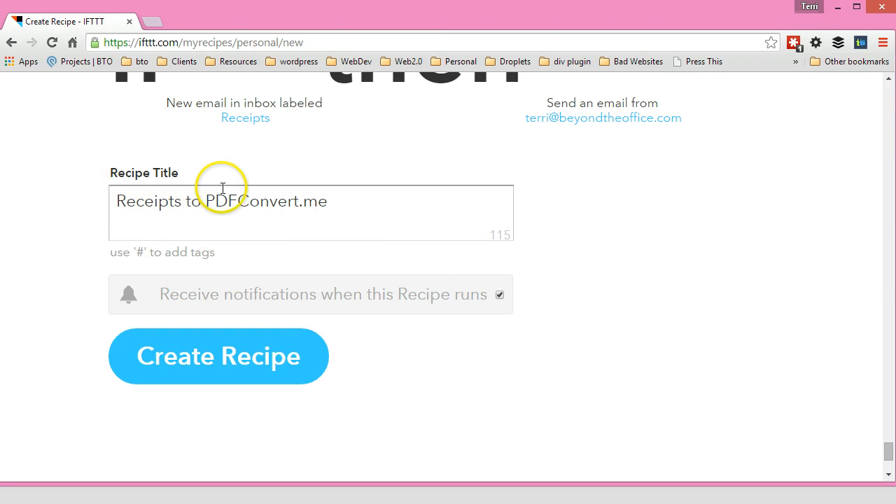
click(229, 358)
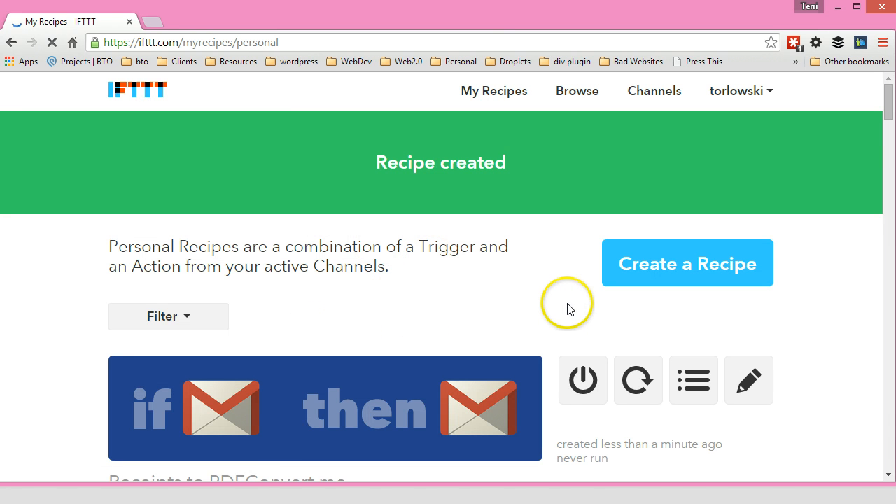
scroll(566, 308, down, 1)
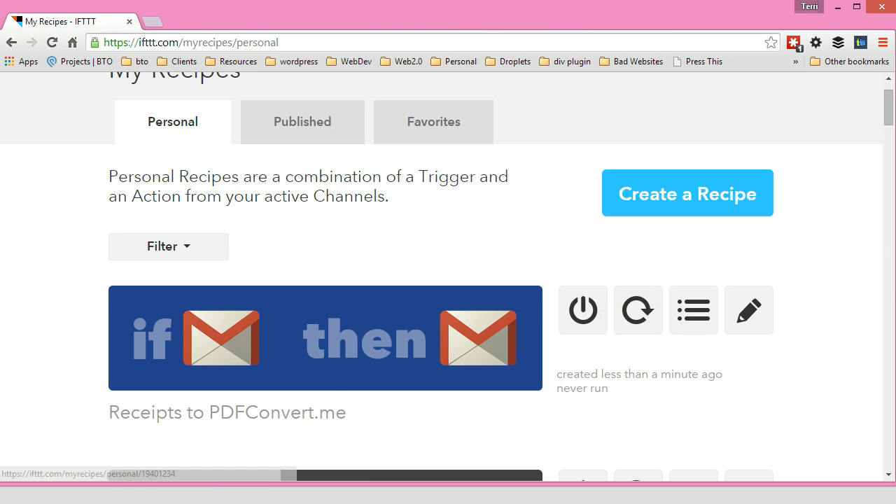
mouse_move(175, 496)
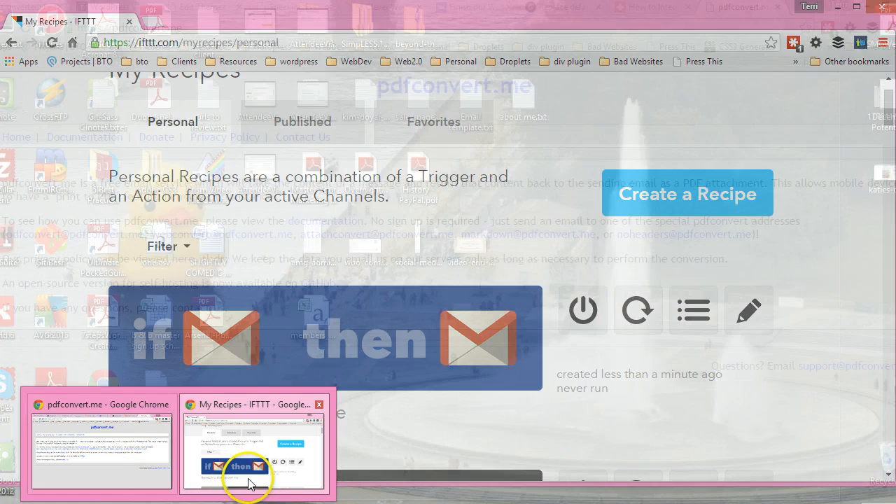
click(249, 483)
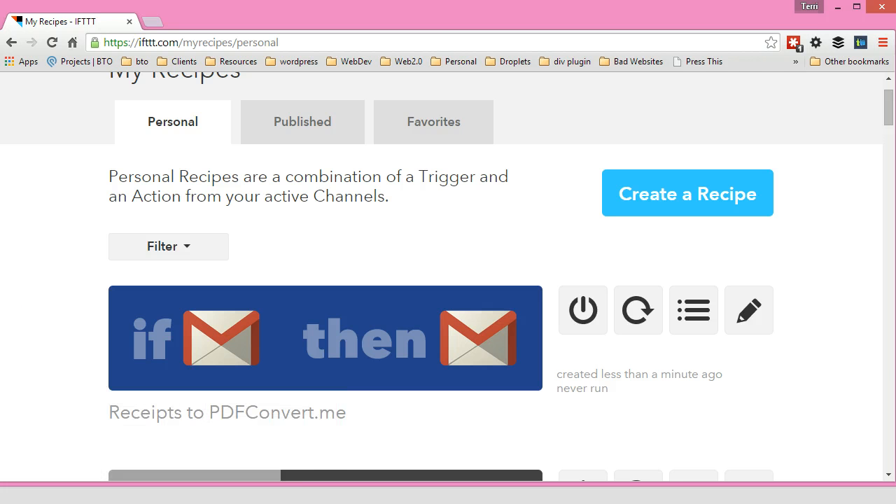
Switch to Gmail and apply the Receipts label to the converted GitHub Payment Receipt email.
key(alt+Tab)
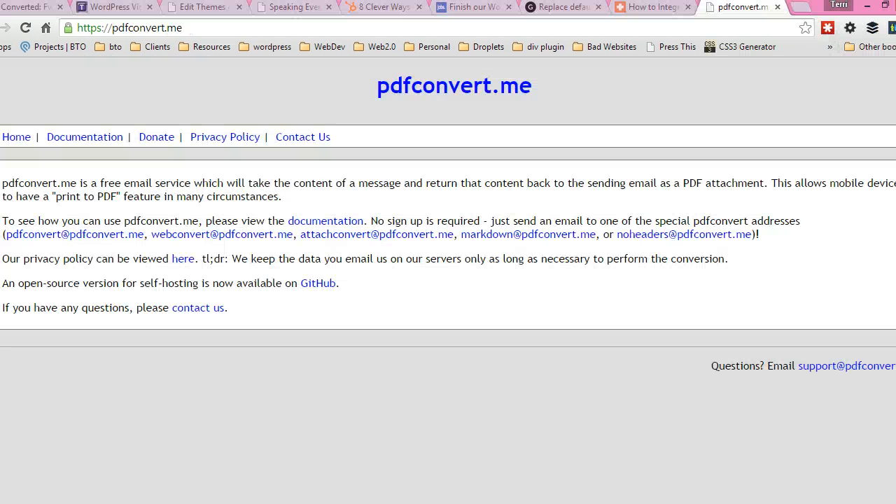
click(15, 8)
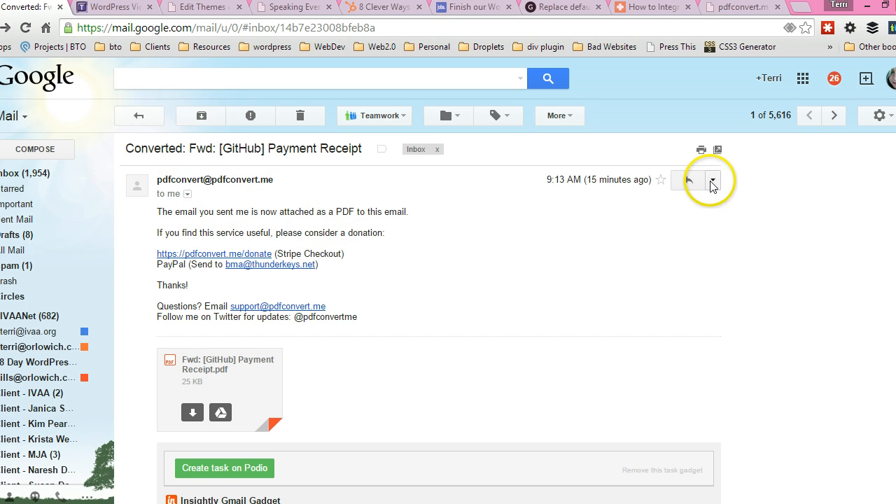
click(487, 118)
text(rece)
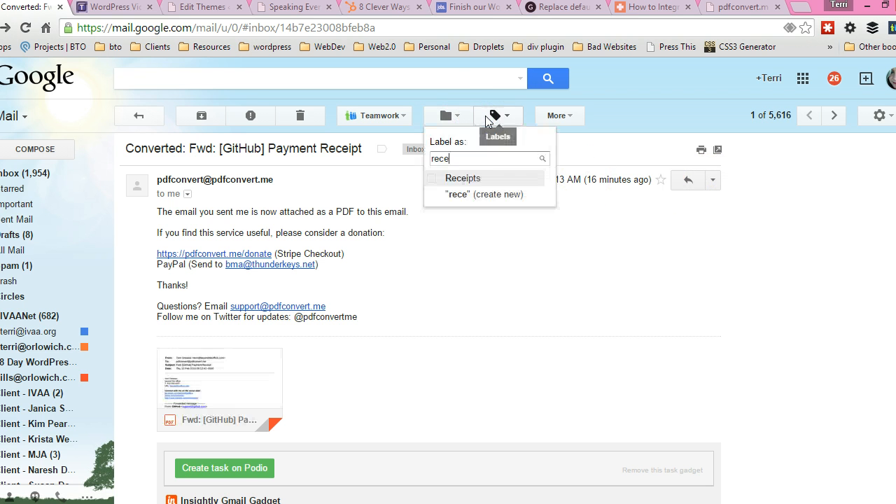
click(464, 178)
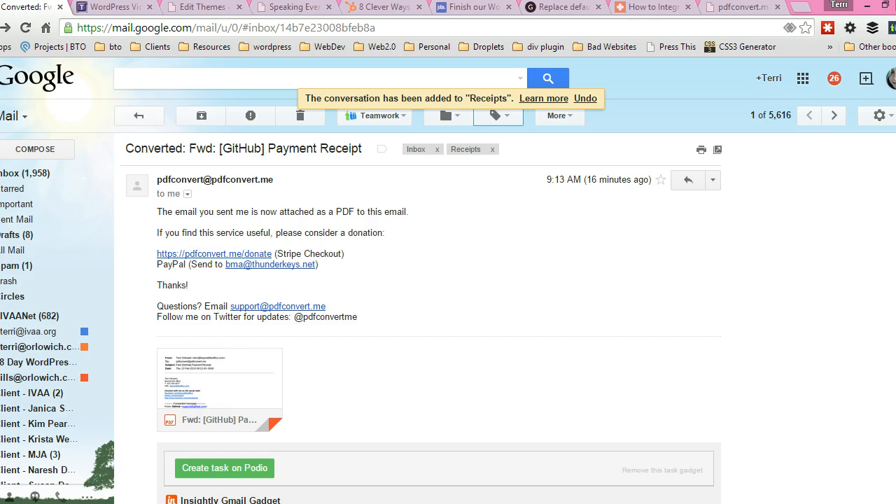
Switch back to IFTTT and check the Receipts to PDFConvert.me recipe now.
key(alt+Tab)
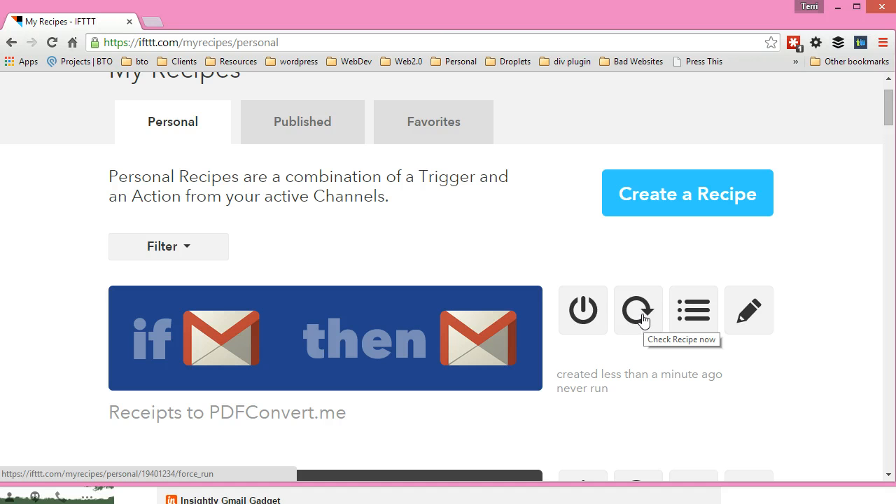
click(642, 317)
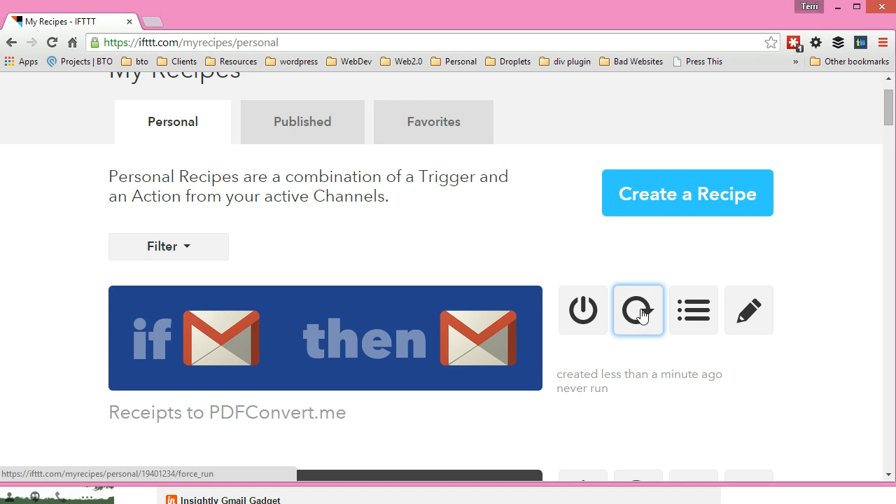
click(640, 314)
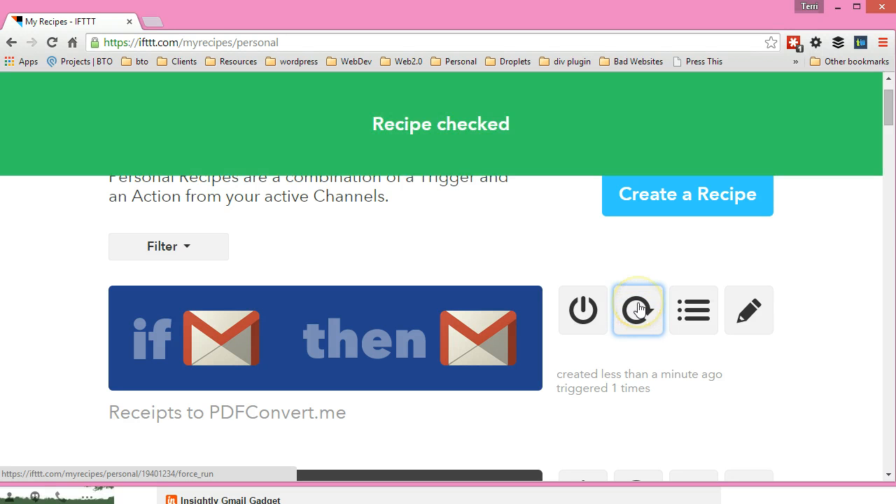
Switch to Gmail and open the newly converted PDF attachment of the receipt email.
click(160, 490)
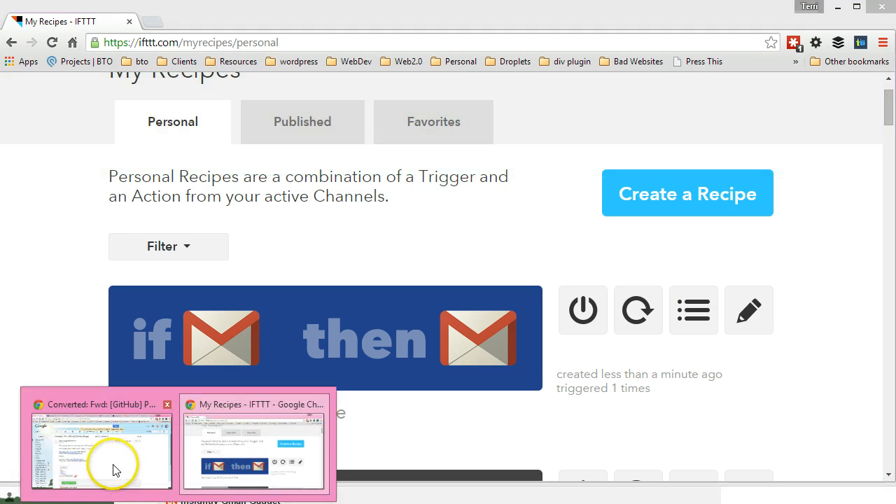
click(114, 470)
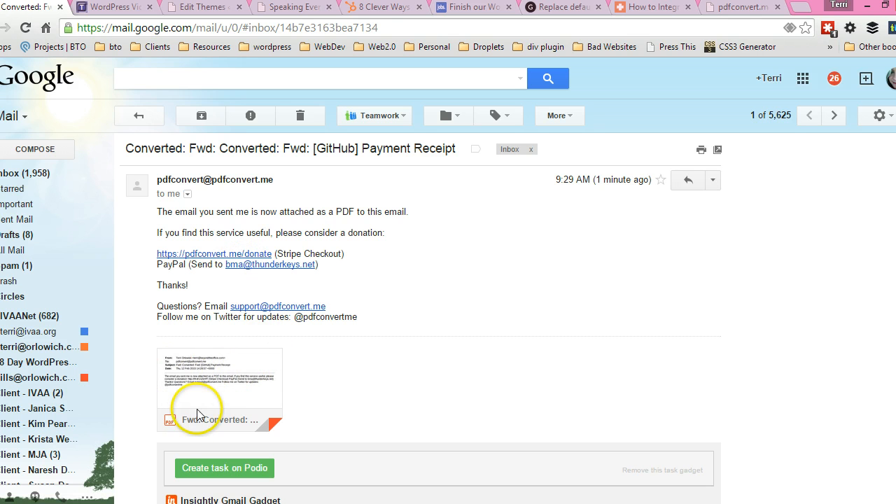
click(263, 384)
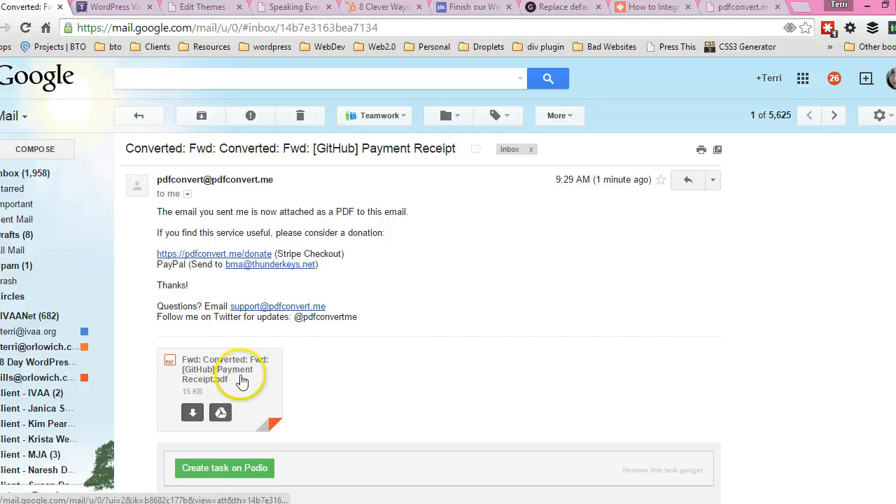
click(239, 374)
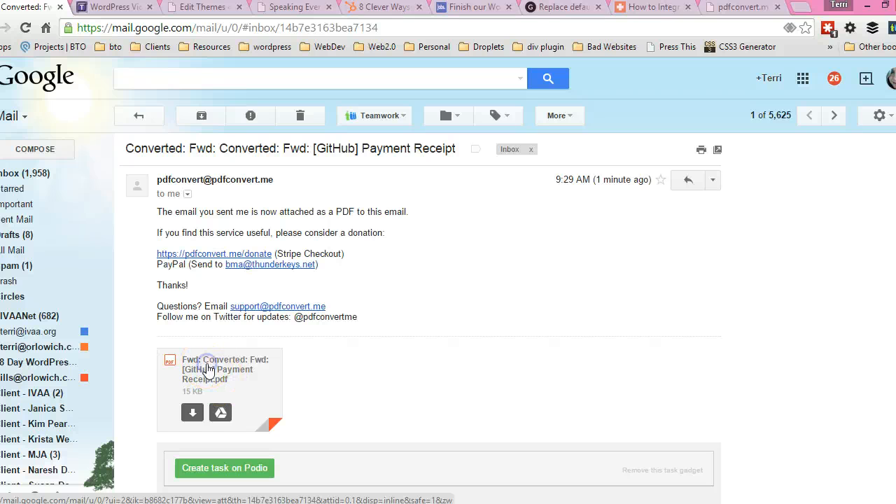
click(207, 374)
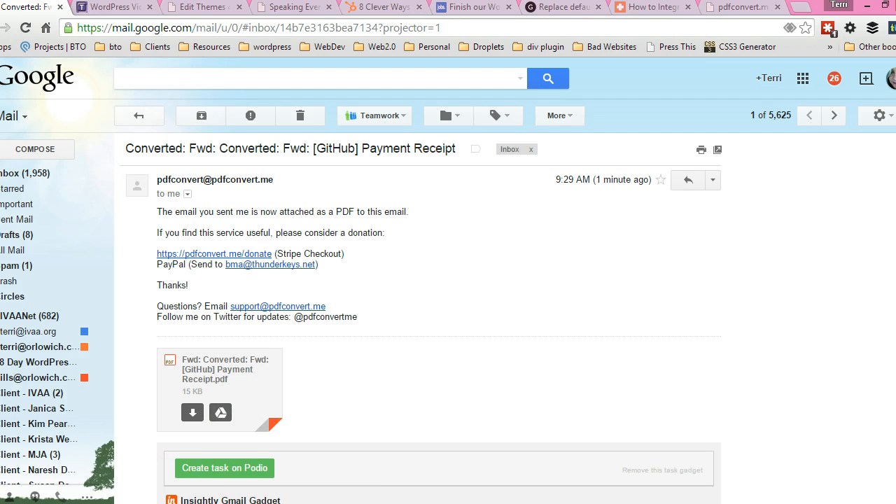
Switch back to IFTTT and scroll through the list of personal recipes.
mouse_move(178, 503)
click(228, 483)
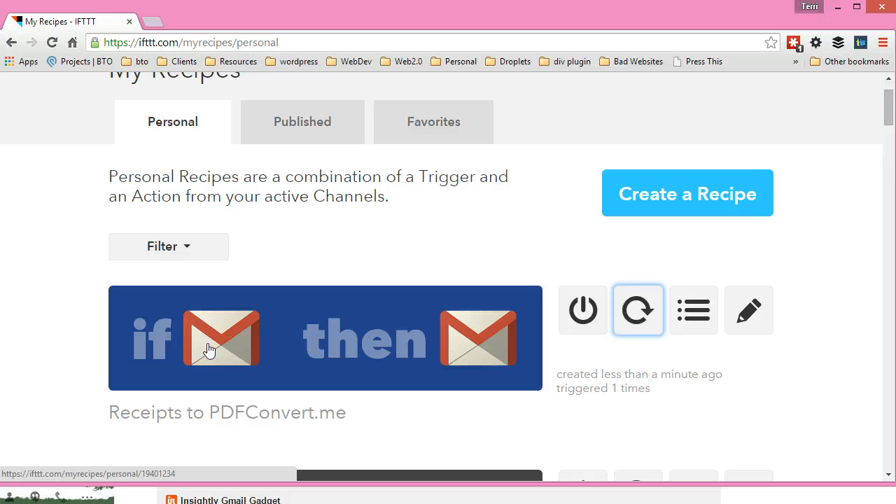
click(848, 121)
scroll(370, 260, down, 8)
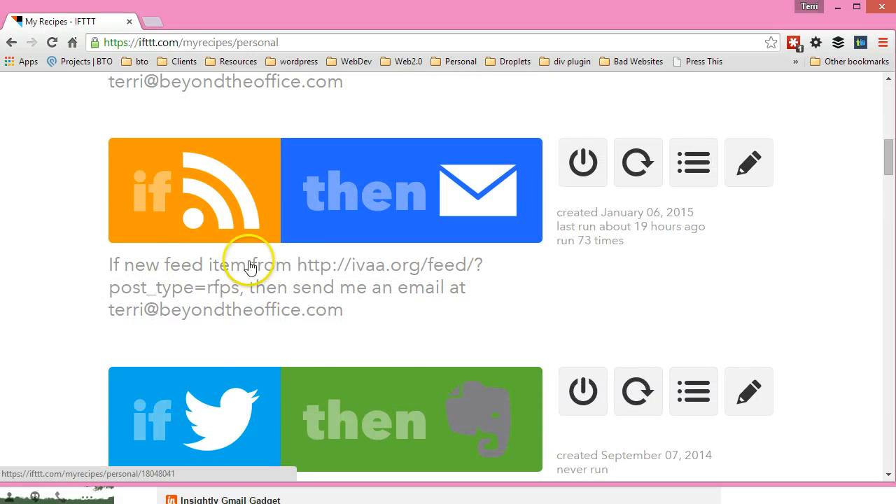
scroll(378, 273, down, 3)
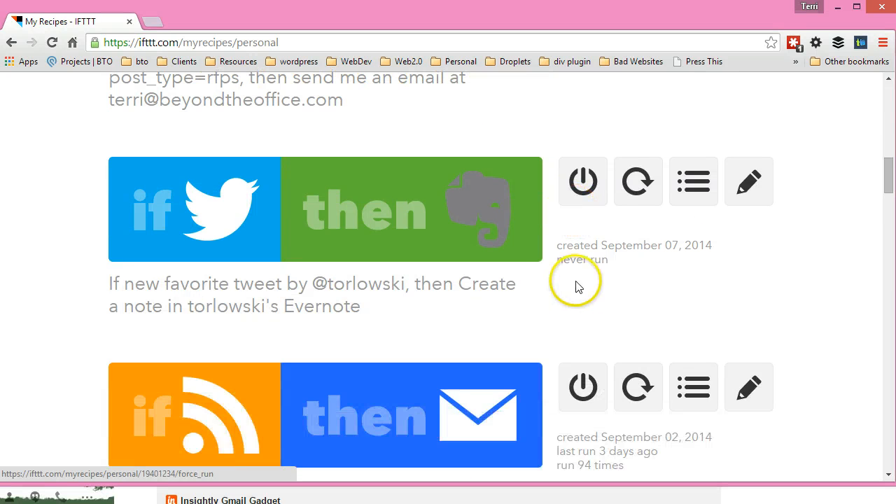
click(425, 310)
scroll(429, 313, down, 2)
scroll(438, 324, down, 13)
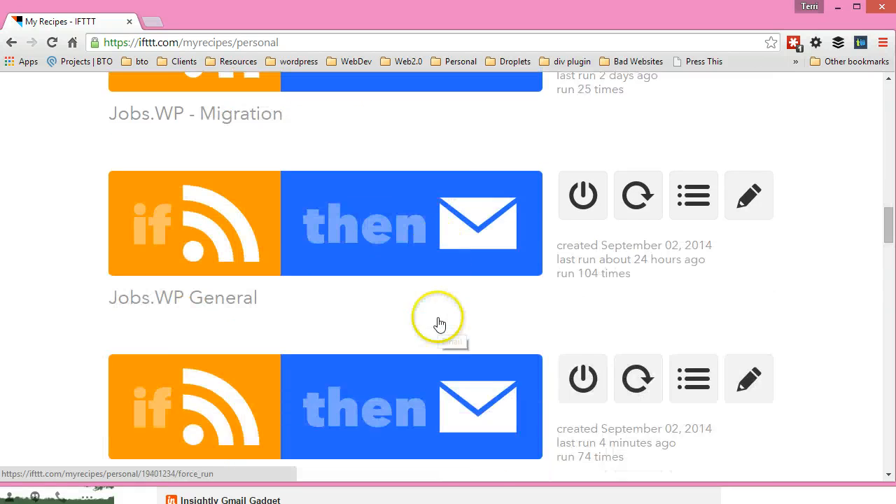
scroll(438, 324, down, 1)
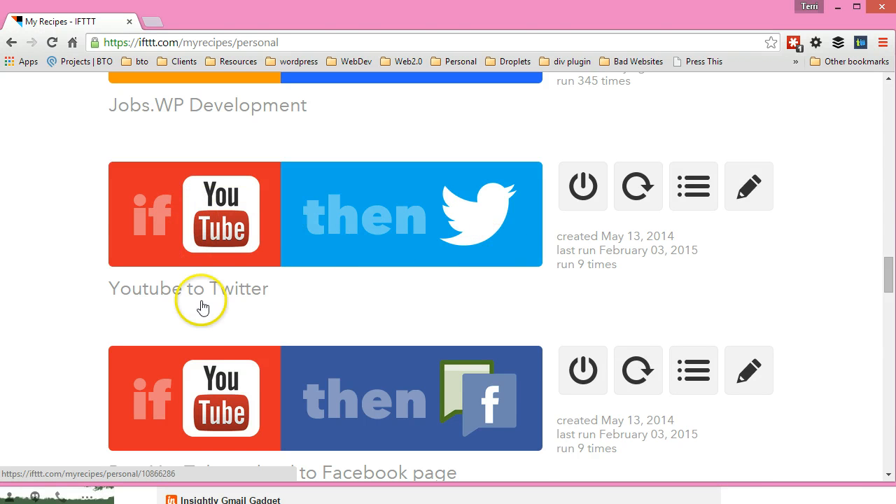
scroll(133, 355, down, 1)
scroll(434, 361, down, 2)
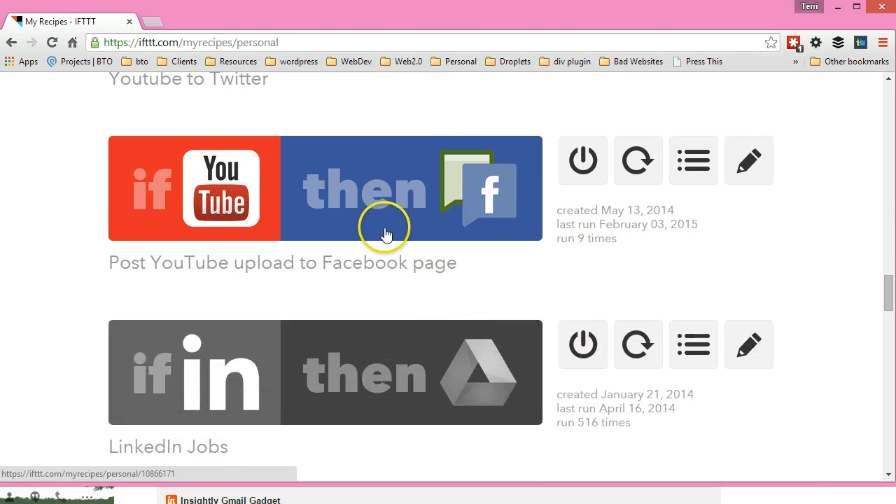
scroll(553, 238, down, 3)
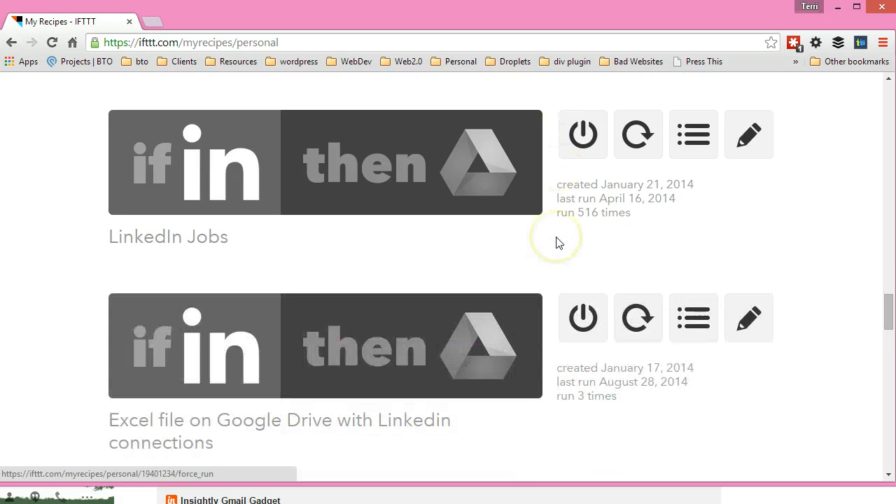
scroll(558, 241, down, 1)
scroll(573, 245, down, 1)
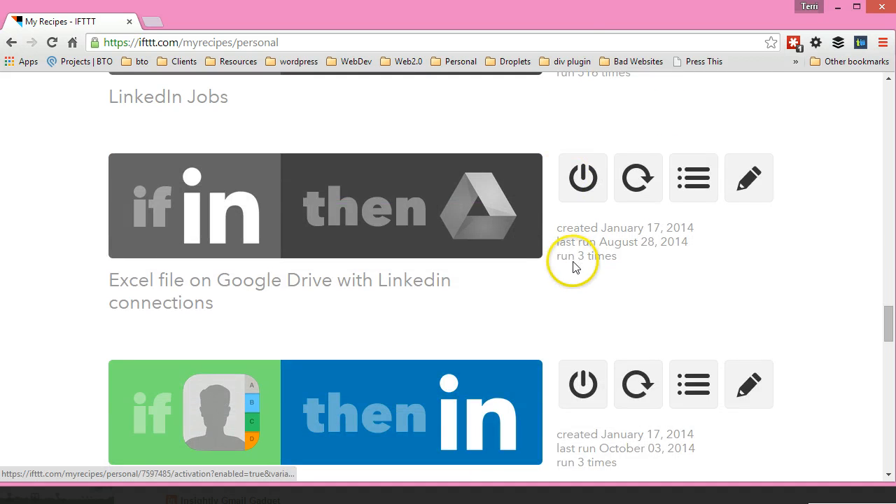
scroll(575, 294, down, 1)
scroll(580, 314, down, 3)
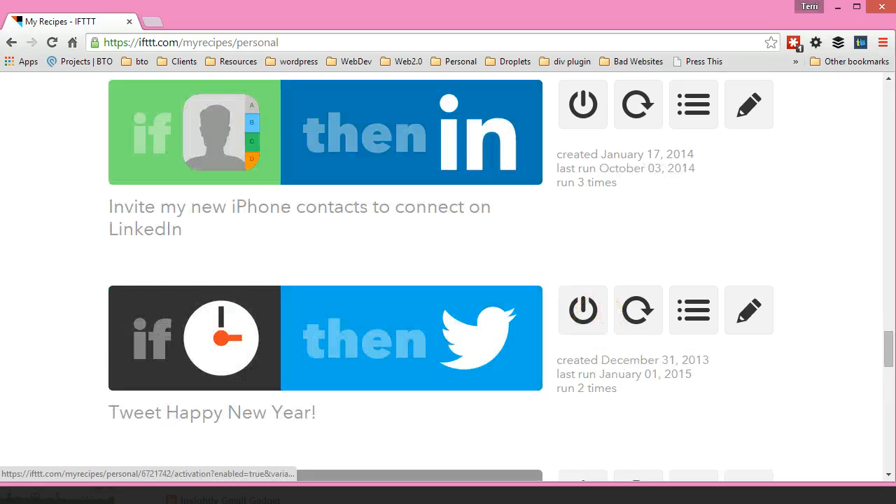
scroll(890, 352, down, 3)
drag(887, 158, 886, 105)
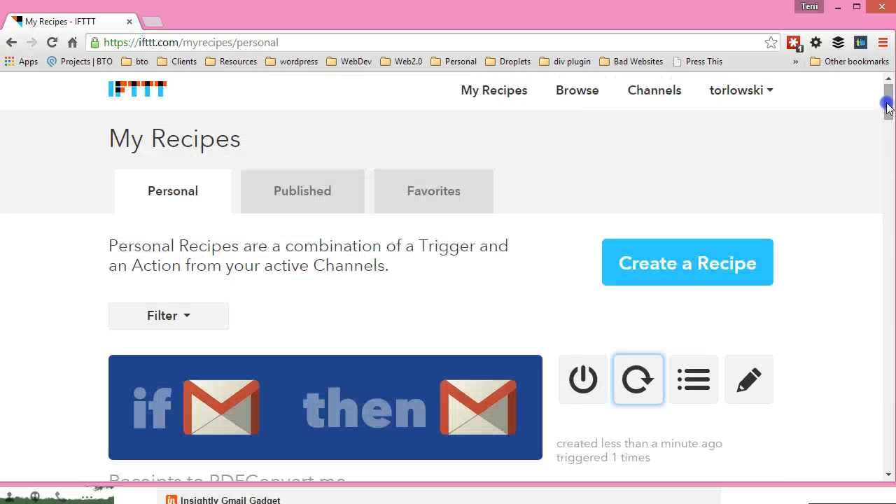
Open the Browse Recipes page and scroll through the collections and featured recipes.
click(586, 96)
click(591, 100)
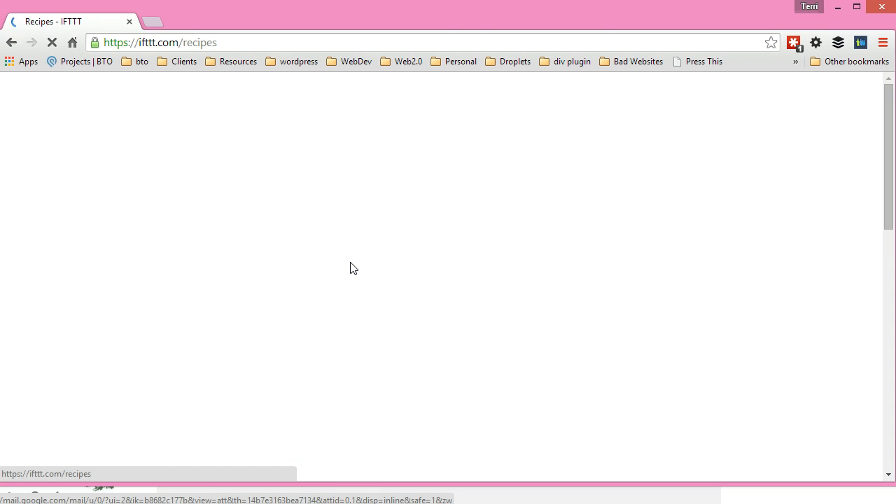
drag(353, 484, 351, 499)
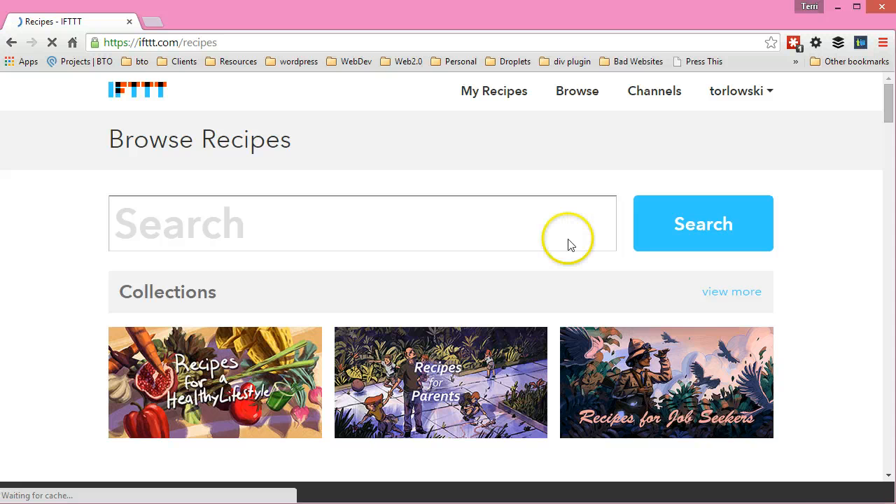
scroll(426, 340, down, 2)
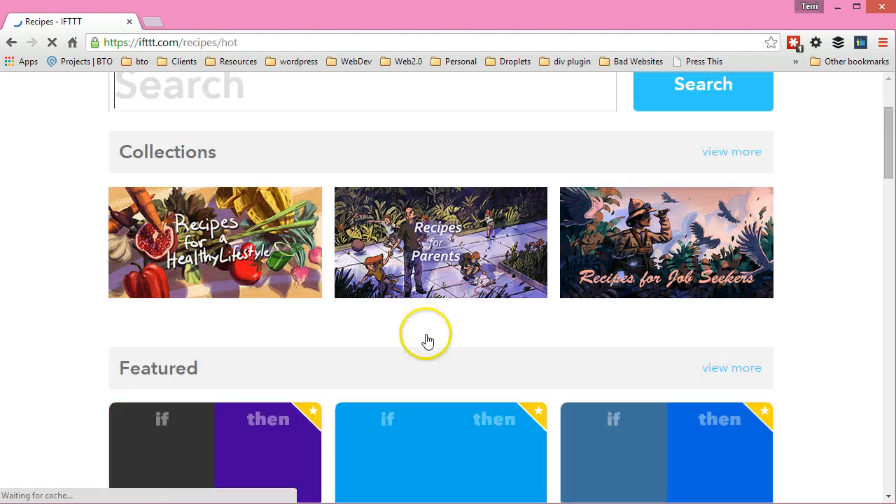
scroll(459, 343, down, 3)
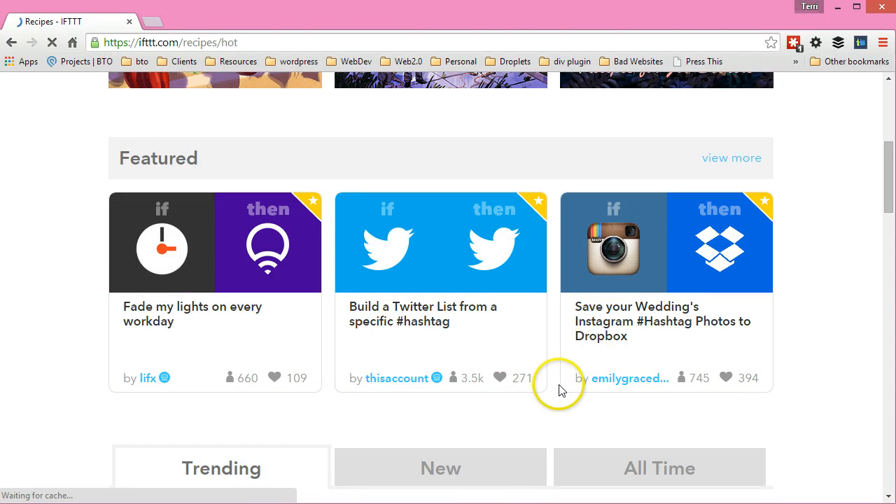
scroll(559, 390, up, 3)
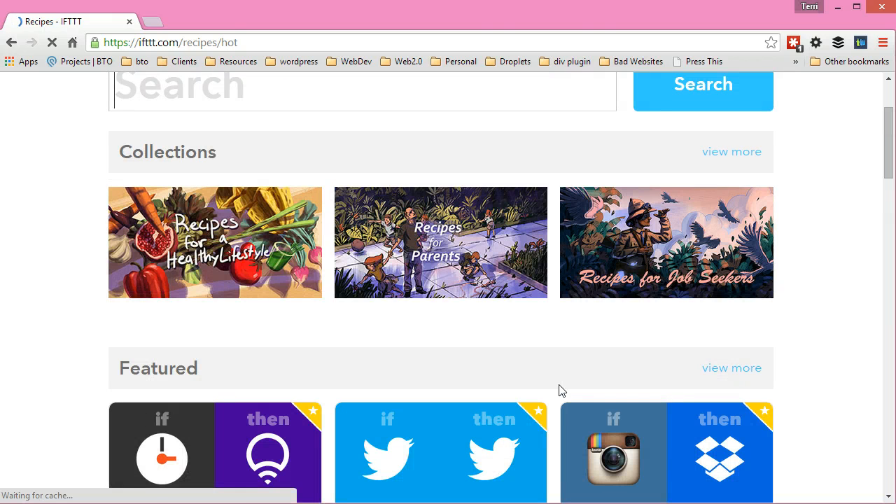
click(564, 389)
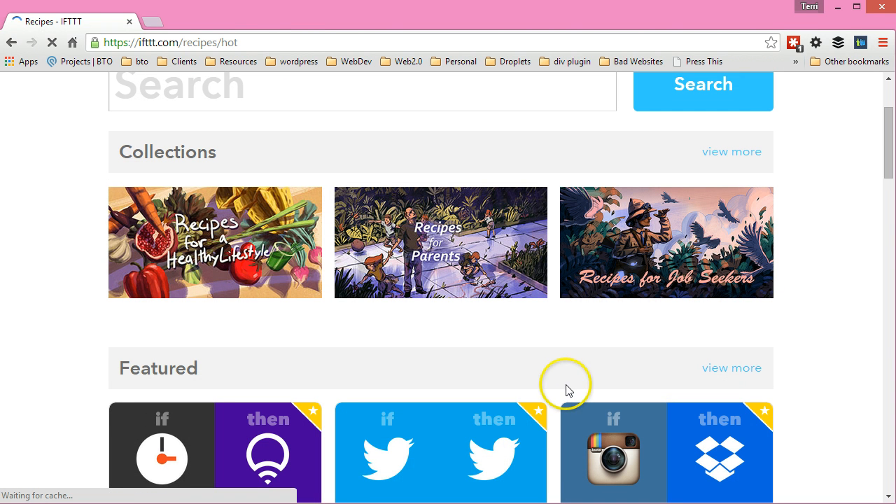
click(568, 364)
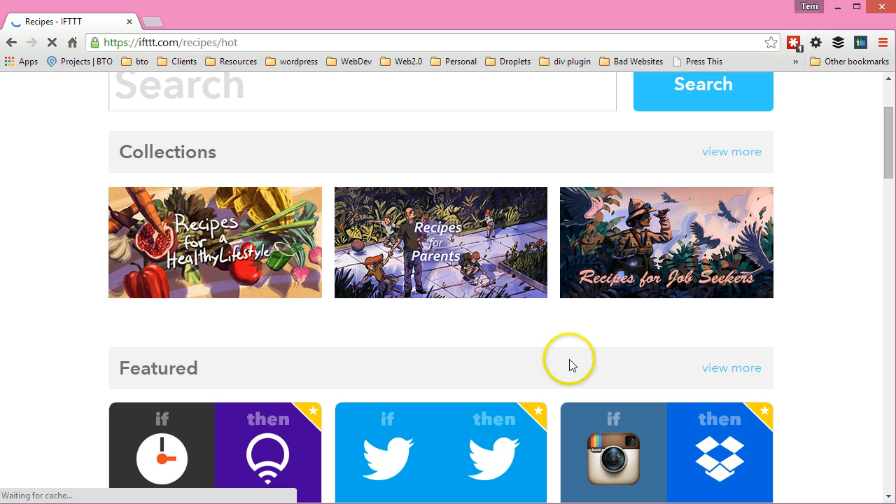